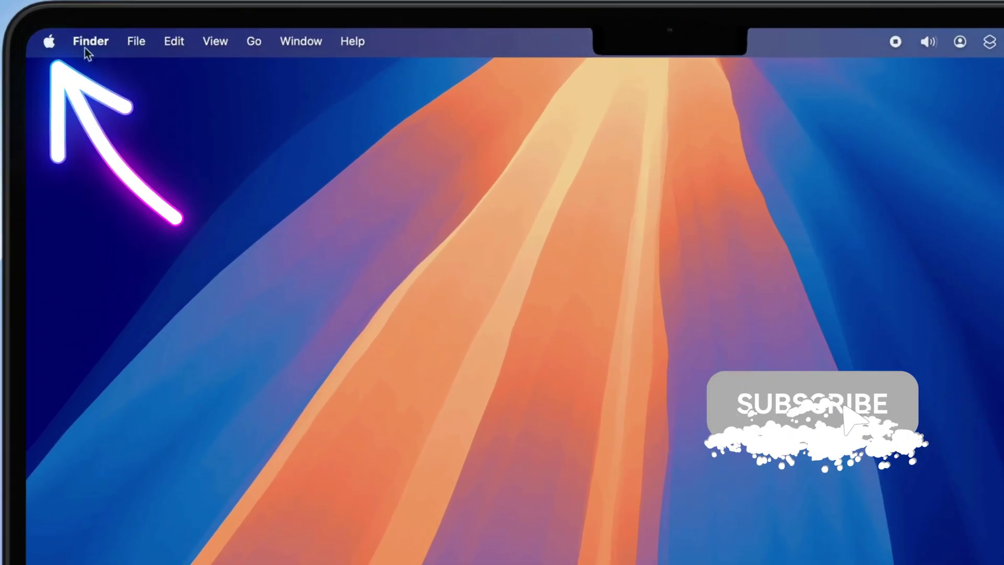
Launch System Settings from the Apple menu and scroll the sidebar down to Keyboard.
{"action": "left_click", "coordinate": [49, 43]}
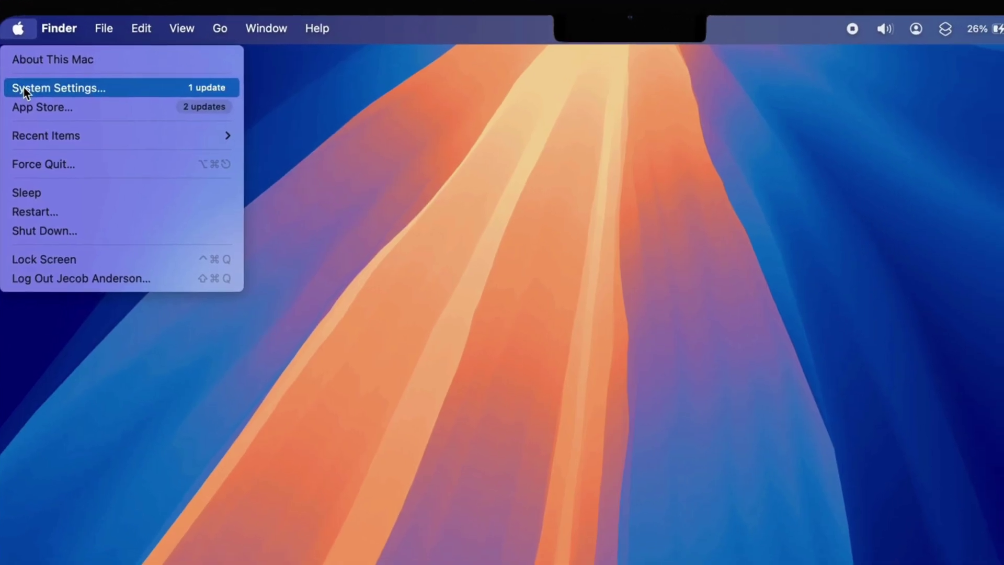
{"action": "left_click", "coordinate": [52, 101]}
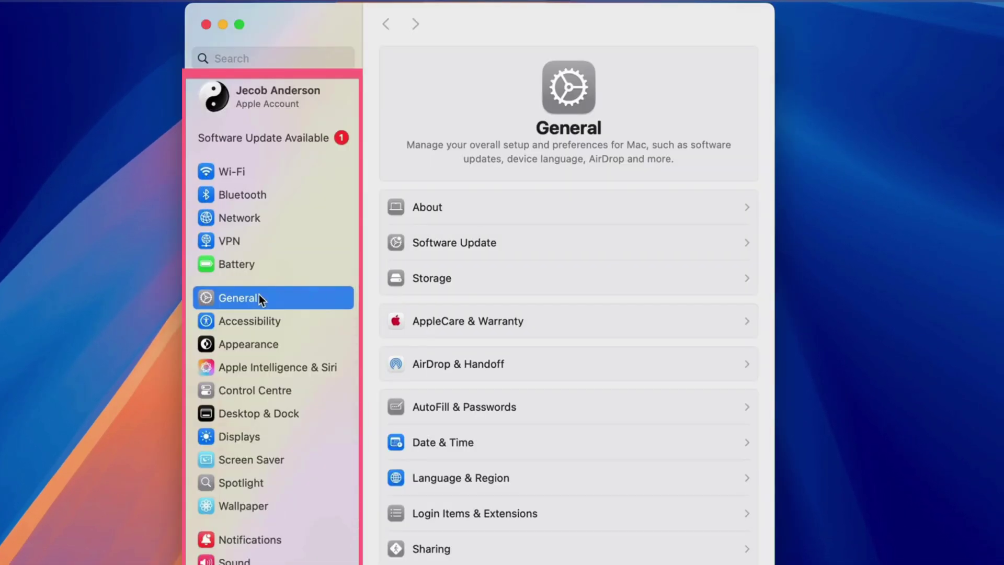
{"action": "scroll", "coordinate": [258, 298], "scroll_direction": "down", "scroll_amount": 10}
On the Keyboard pane, nudge the brightness slider and enable 'Adjust keyboard brightness in low light'.
{"action": "left_click", "coordinate": [233, 398]}
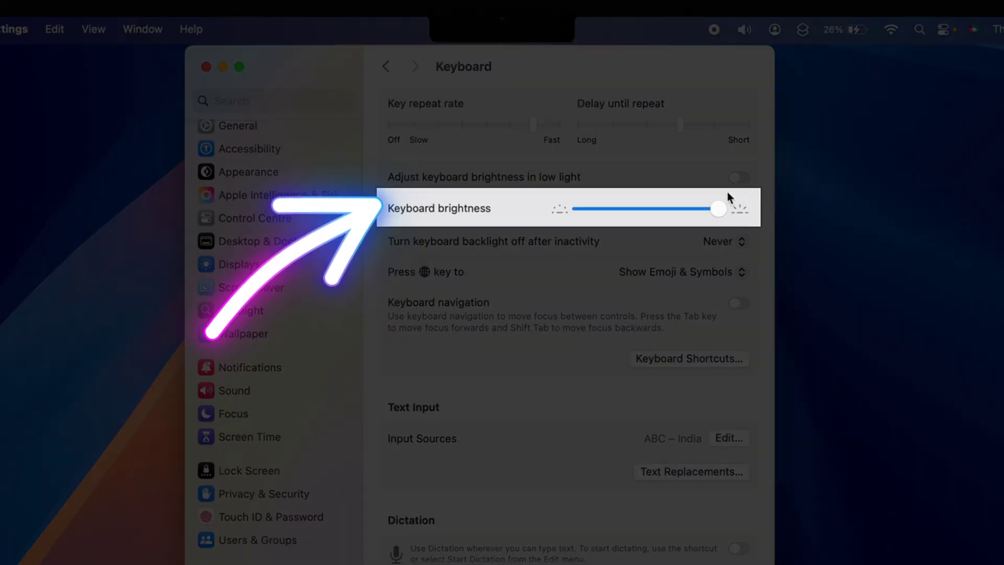
{"action": "left_click_drag", "start_coordinate": [701, 208], "coordinate": [667, 219]}
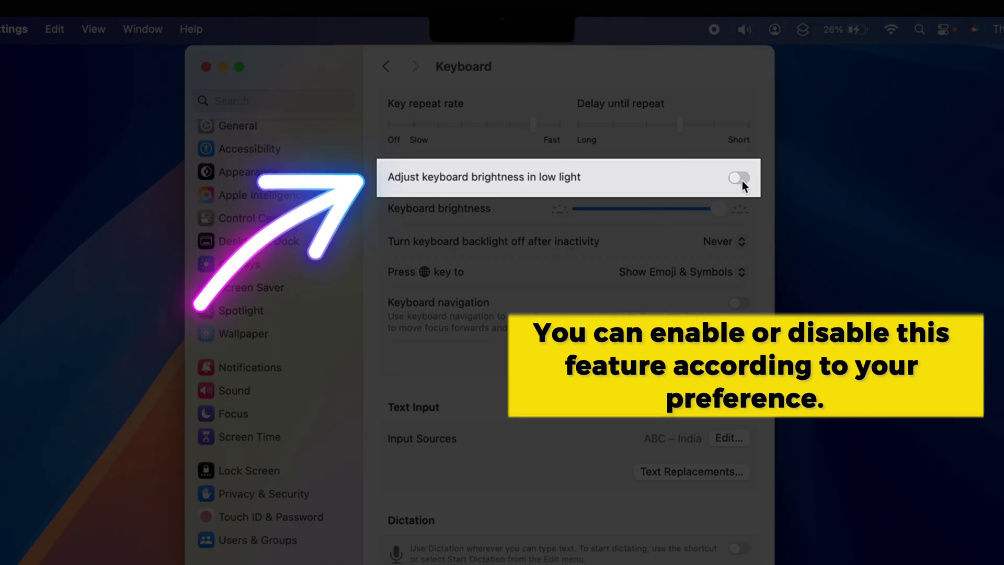
{"action": "left_click", "coordinate": [742, 180]}
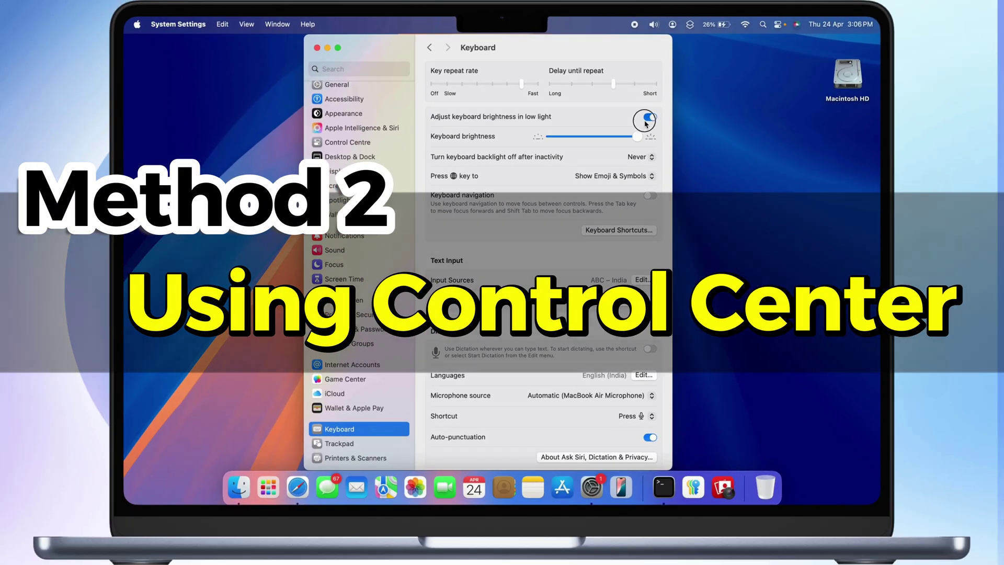
Switch low-light keyboard brightness adjustment back off and close System Settings.
{"action": "left_click", "coordinate": [712, 159]}
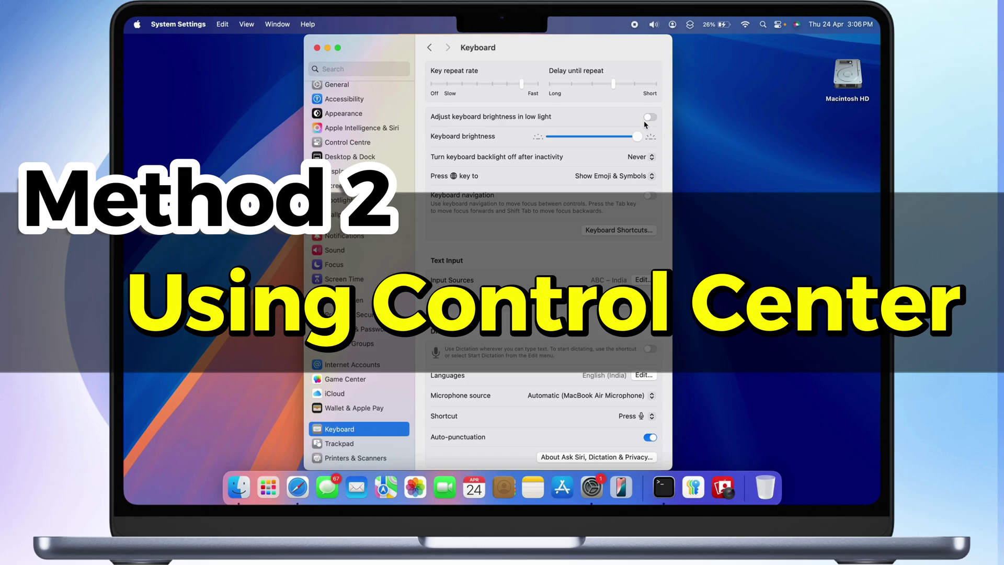
{"action": "left_click", "coordinate": [317, 49]}
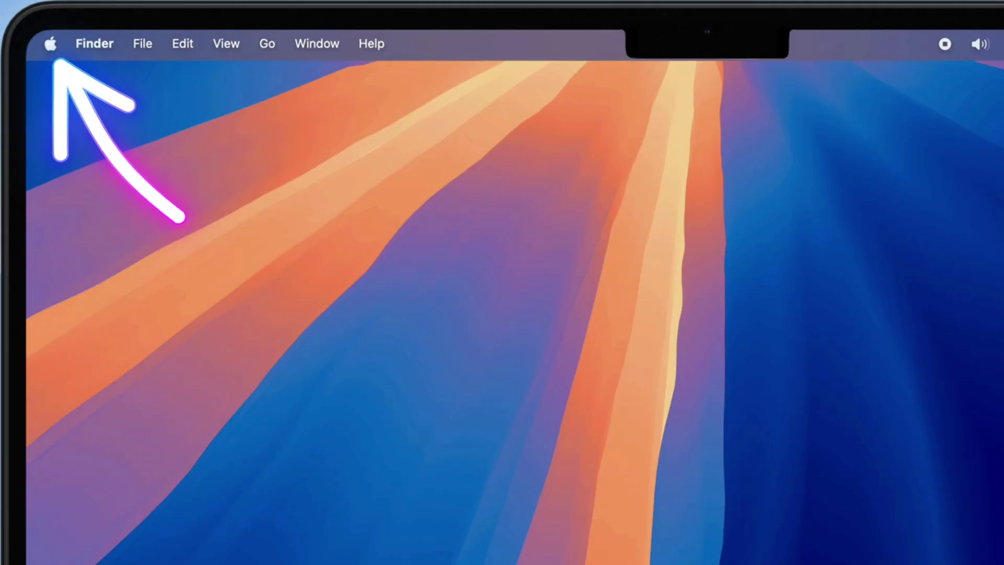
Reopen System Settings on the Control Centre page, scrolled down to the Keyboard Brightness module.
{"action": "left_click", "coordinate": [46, 45]}
{"action": "left_click", "coordinate": [50, 106]}
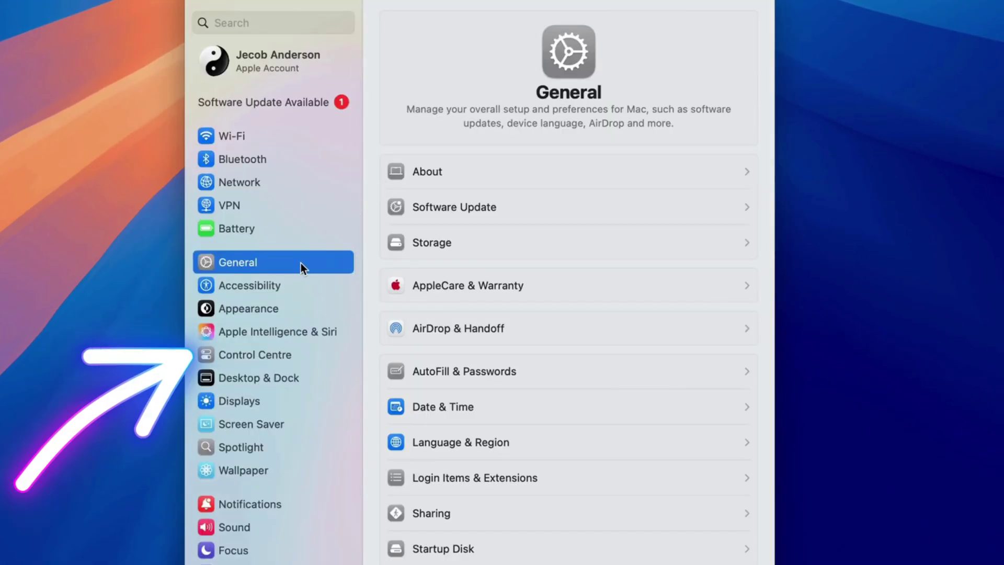
{"action": "scroll", "coordinate": [302, 268], "scroll_direction": "down", "scroll_amount": 1}
{"action": "left_click", "coordinate": [266, 281]}
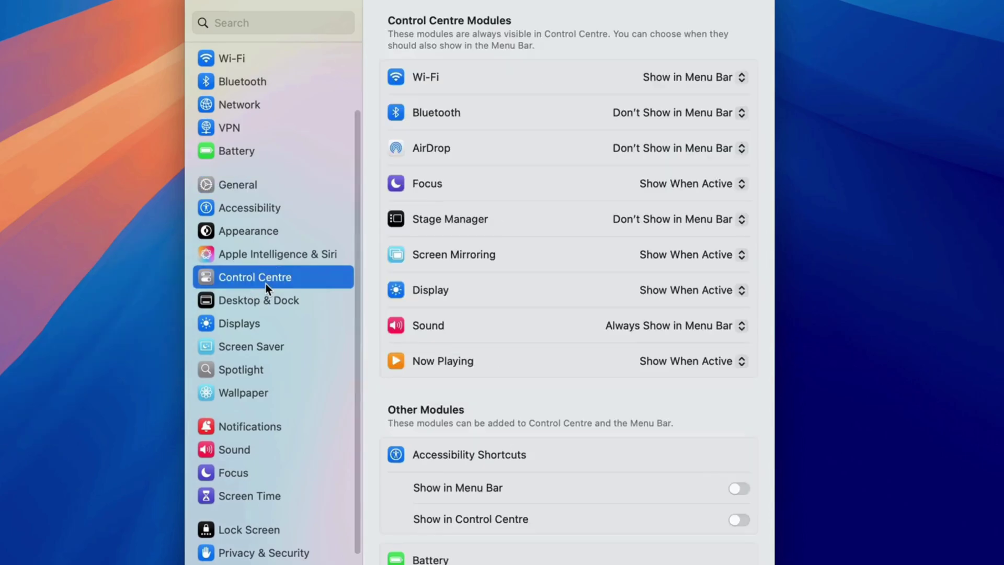
{"action": "scroll", "coordinate": [490, 361], "scroll_direction": "down", "scroll_amount": 12}
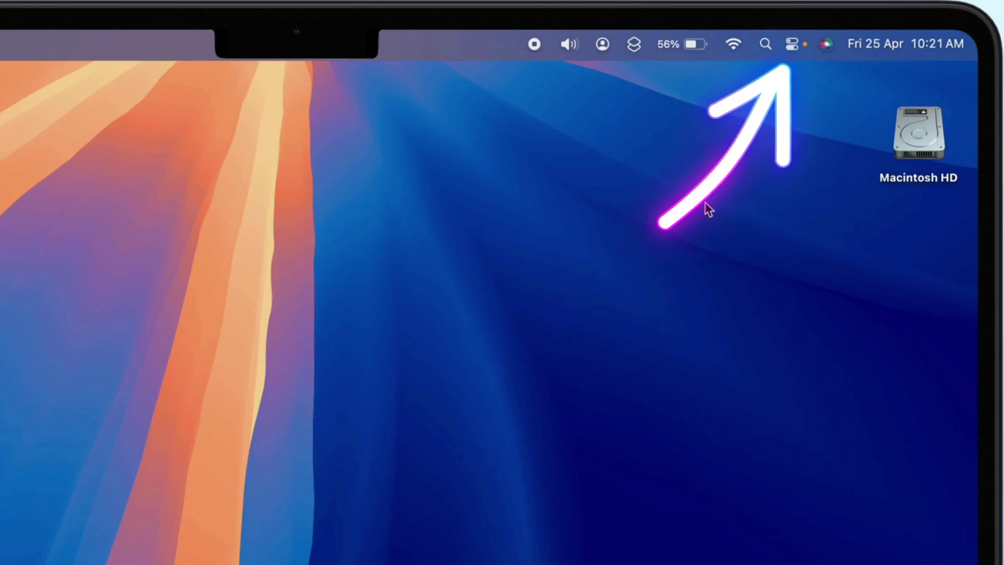
Dim the keyboard backlight to mid-level using Control Centre's Keyboard Brightness slider.
{"action": "left_click", "coordinate": [793, 41]}
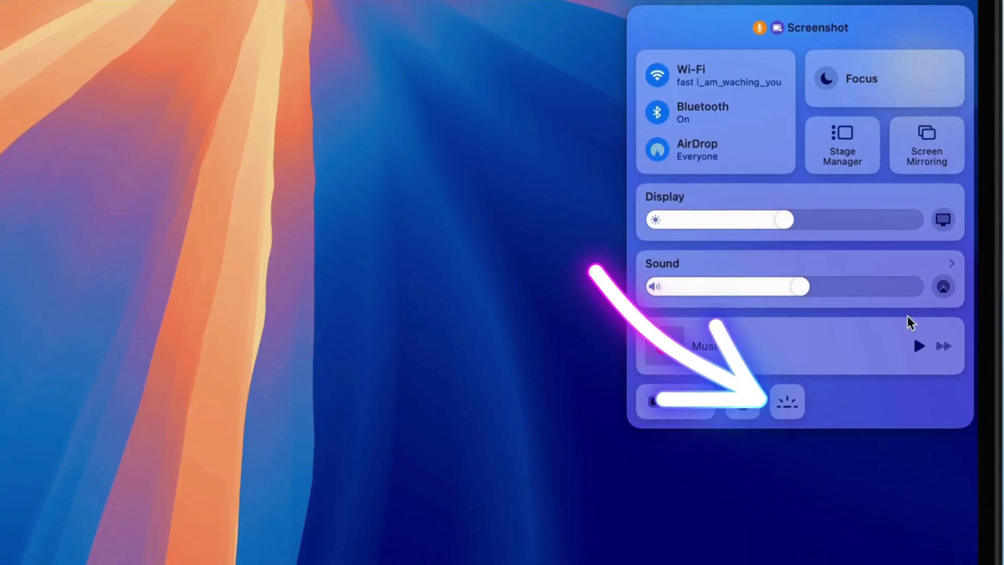
{"action": "left_click", "coordinate": [783, 403]}
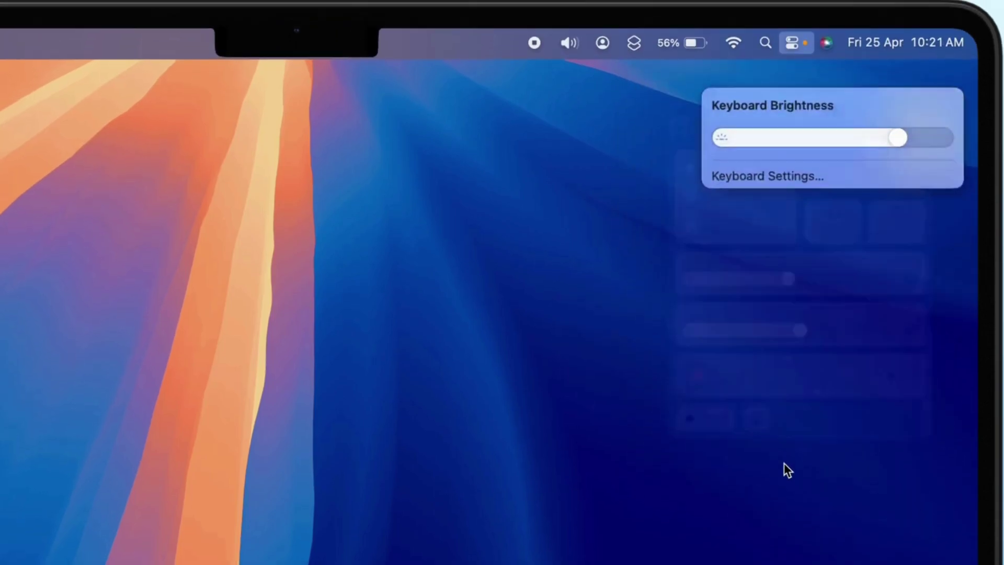
{"action": "left_click_drag", "start_coordinate": [909, 124], "coordinate": [817, 142]}
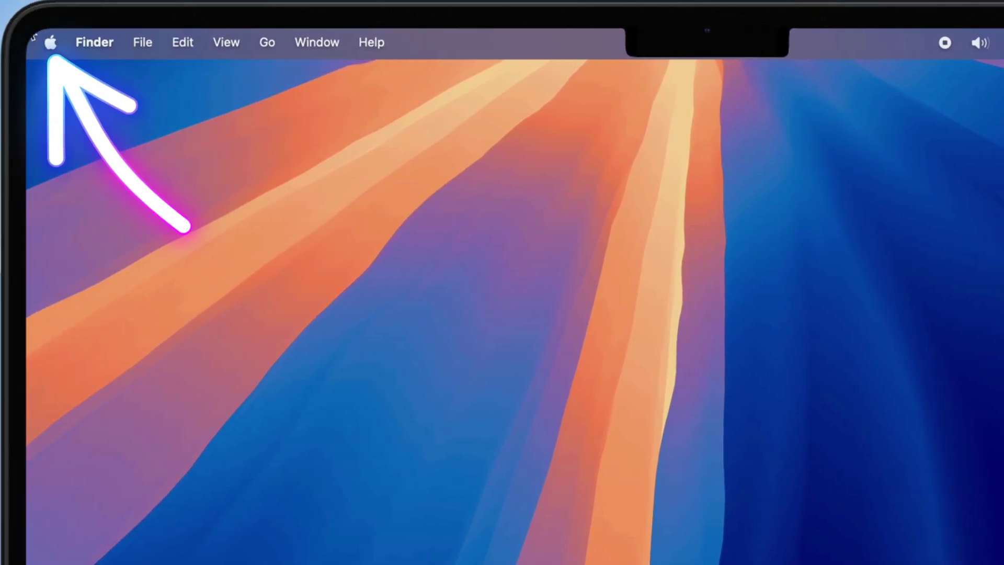
Return to System Settings' Keyboard pane and turn on low-light keyboard brightness adjustment.
{"action": "left_click", "coordinate": [50, 42]}
{"action": "left_click", "coordinate": [69, 103]}
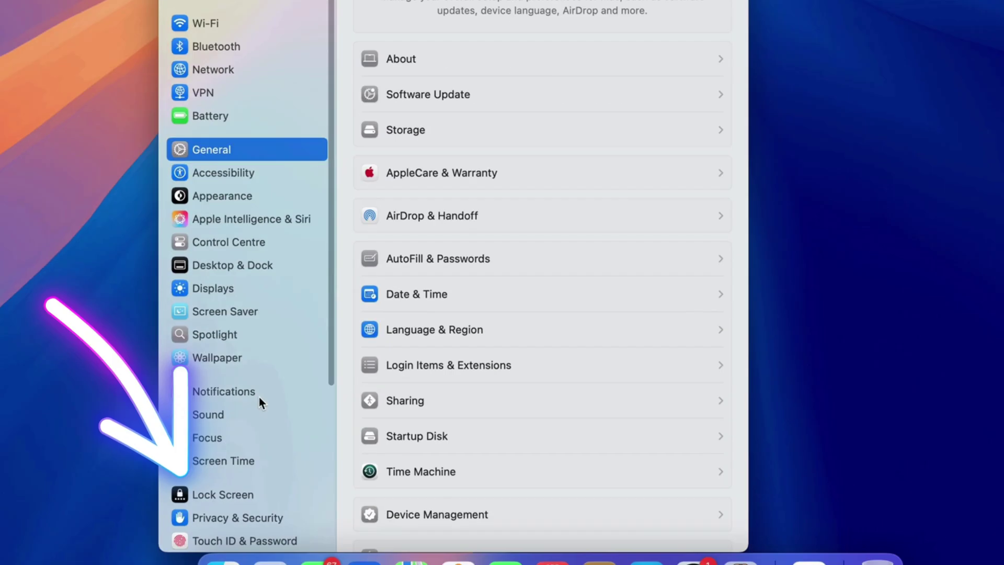
{"action": "scroll", "coordinate": [259, 397], "scroll_direction": "down", "scroll_amount": 5}
{"action": "left_click", "coordinate": [230, 486]}
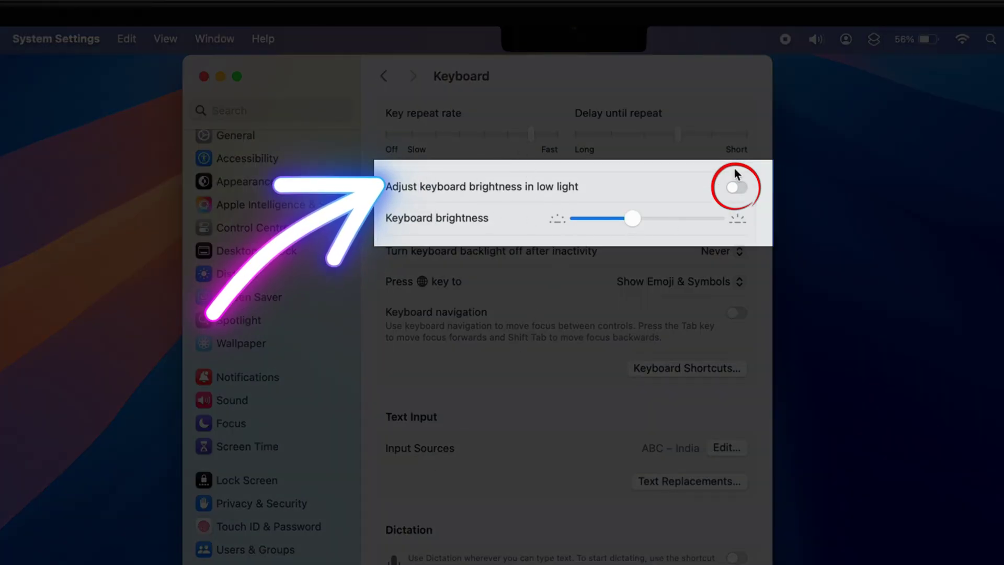
{"action": "left_click", "coordinate": [736, 184]}
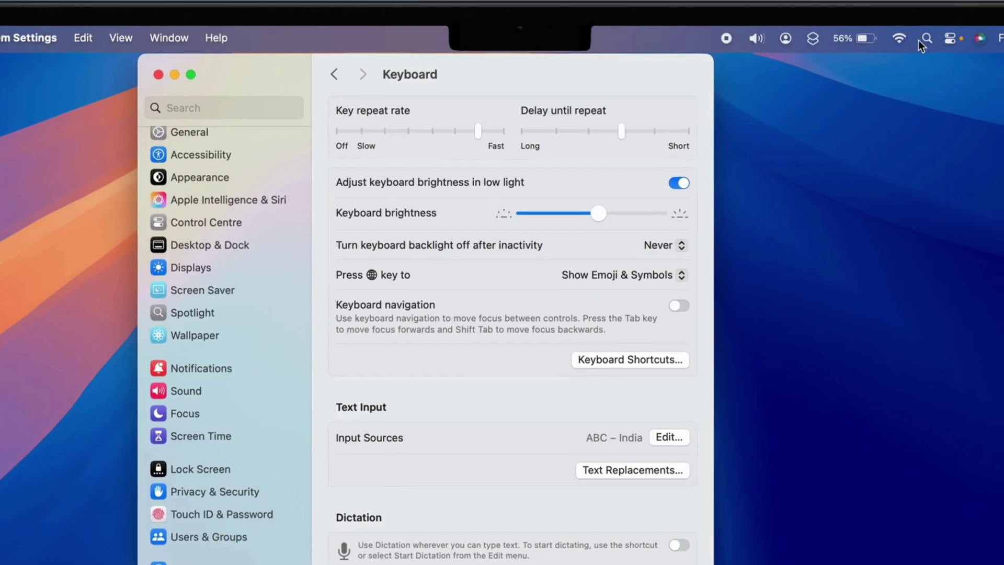
{"action": "left_click", "coordinate": [947, 38]}
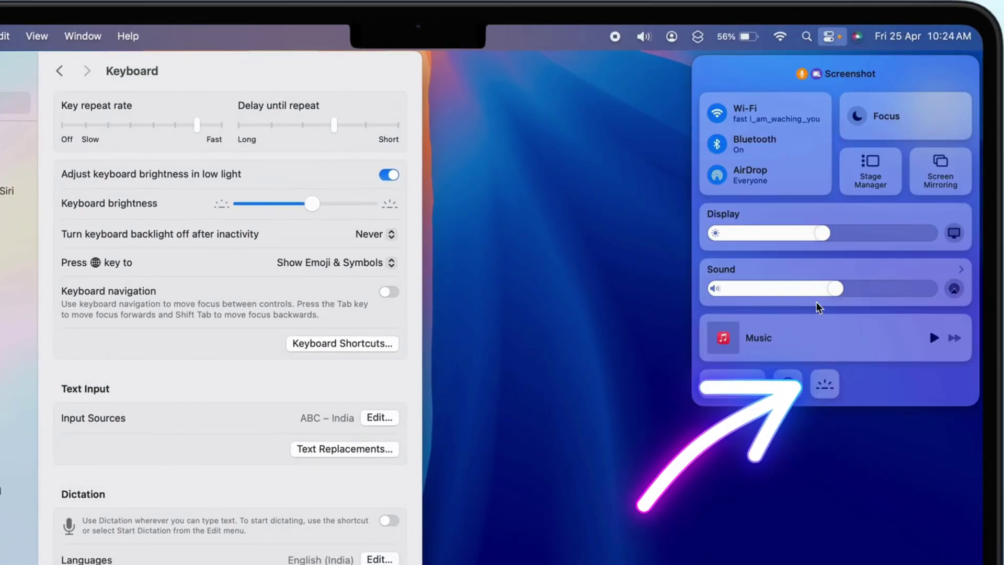
{"action": "left_click", "coordinate": [824, 384]}
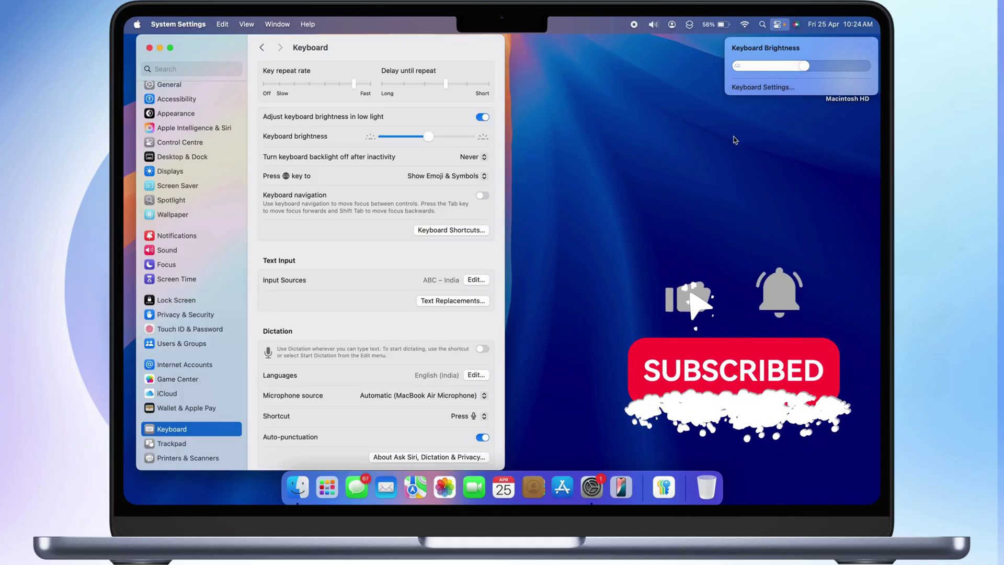
{"action": "left_click", "coordinate": [718, 147]}
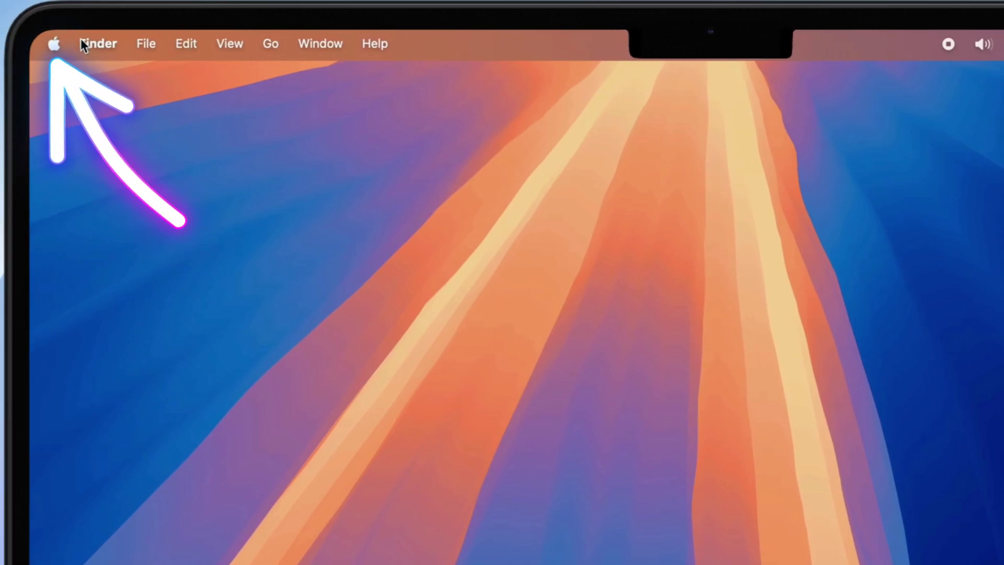
In System Settings > Control Centre, turn on Show in Menu Bar for Keyboard Brightness.
{"action": "left_click", "coordinate": [58, 44]}
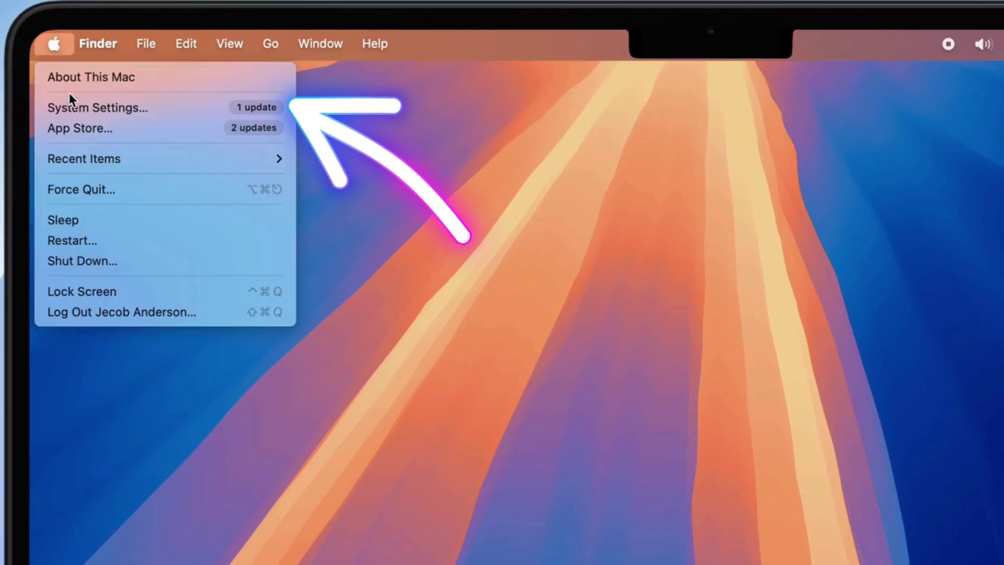
{"action": "left_click", "coordinate": [73, 108]}
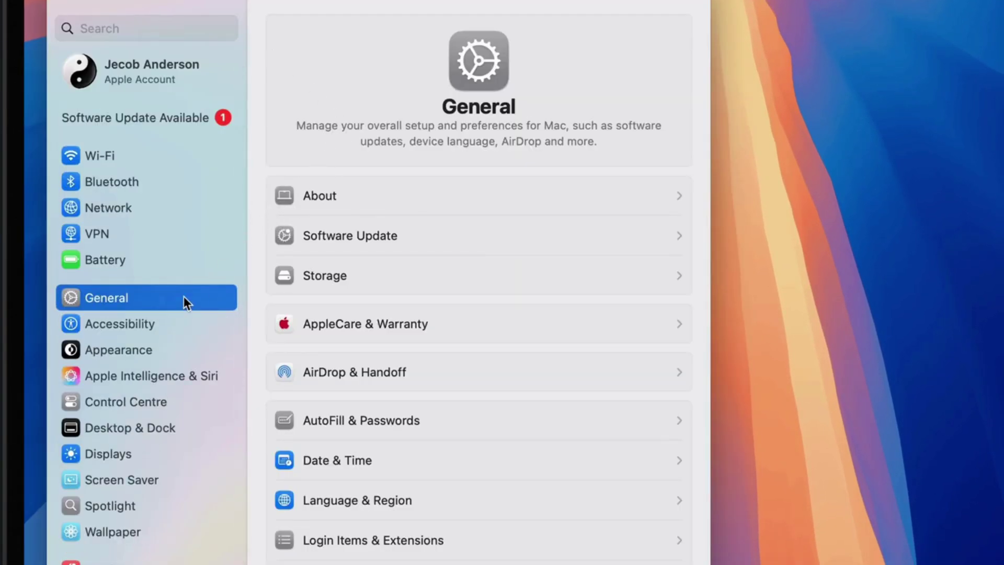
{"action": "scroll", "coordinate": [184, 296], "scroll_direction": "down", "scroll_amount": 4}
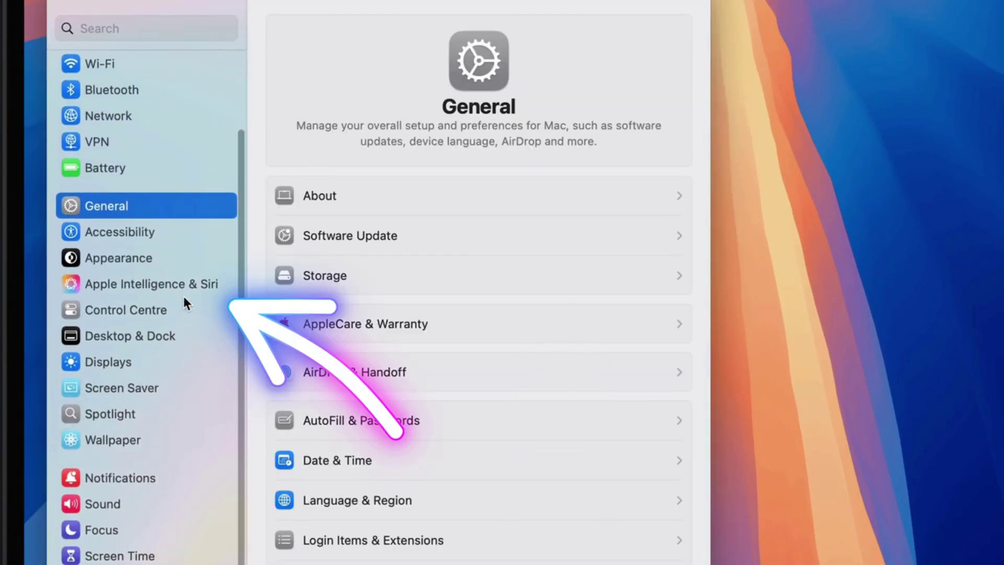
{"action": "left_click", "coordinate": [153, 310]}
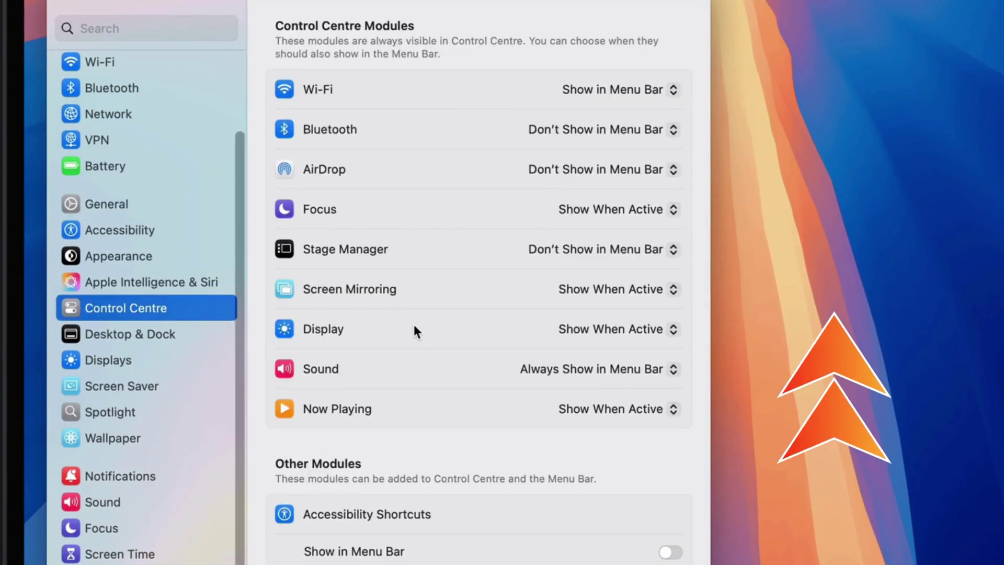
{"action": "scroll", "coordinate": [417, 309], "scroll_direction": "down", "scroll_amount": 12}
{"action": "scroll", "coordinate": [418, 309], "scroll_direction": "down", "scroll_amount": 4}
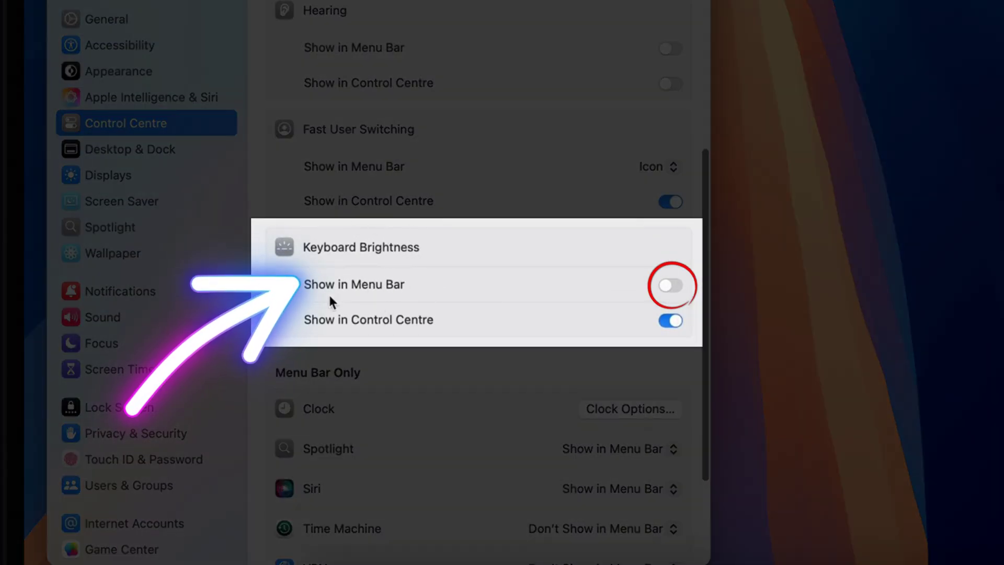
{"action": "left_click", "coordinate": [674, 286]}
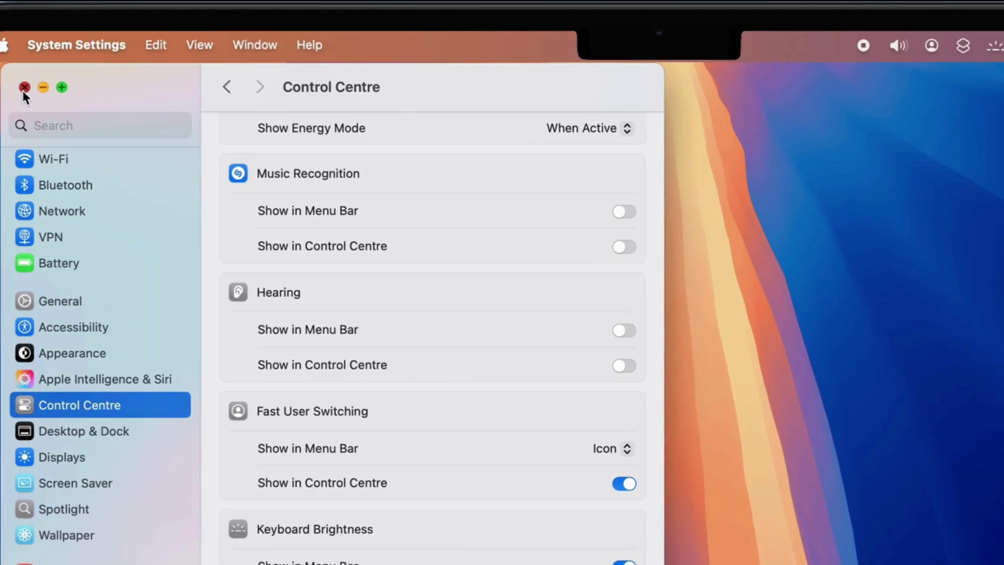
Raise keyboard brightness from the new menu bar item, then dismiss it and close System Settings.
{"action": "left_click", "coordinate": [71, 87]}
{"action": "left_click", "coordinate": [629, 47]}
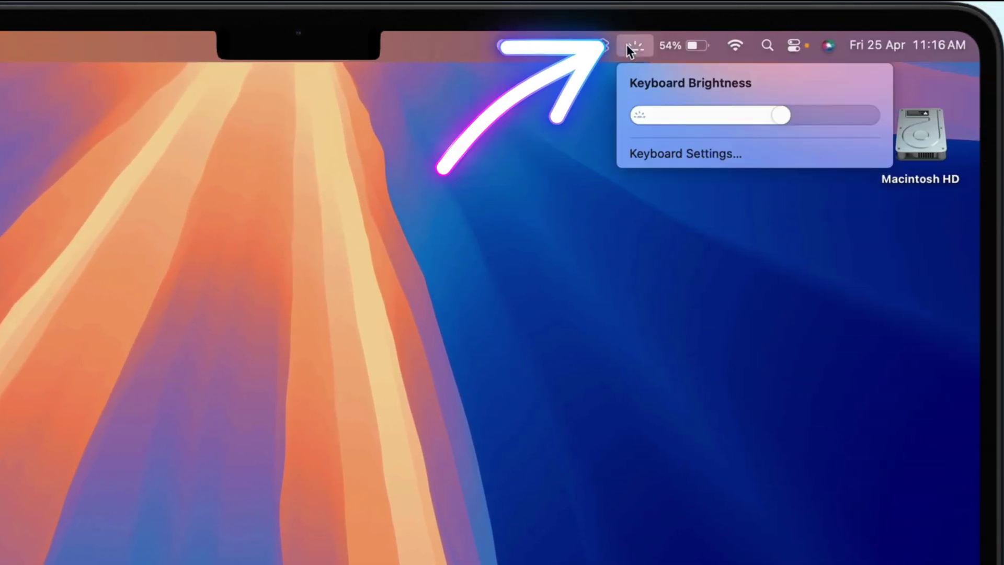
{"action": "mouse_move", "coordinate": [778, 116]}
{"action": "left_mouse_down"}
{"action": "mouse_move", "coordinate": [697, 112]}
{"action": "mouse_move", "coordinate": [852, 107]}
{"action": "mouse_move", "coordinate": [712, 113]}
{"action": "mouse_move", "coordinate": [793, 124]}
{"action": "left_mouse_up"}
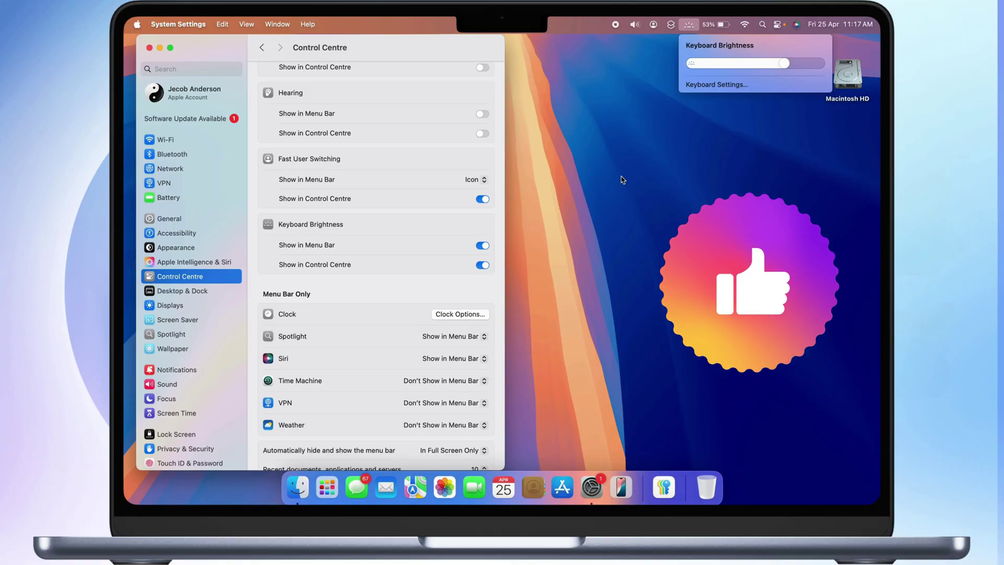
{"action": "left_click", "coordinate": [621, 177]}
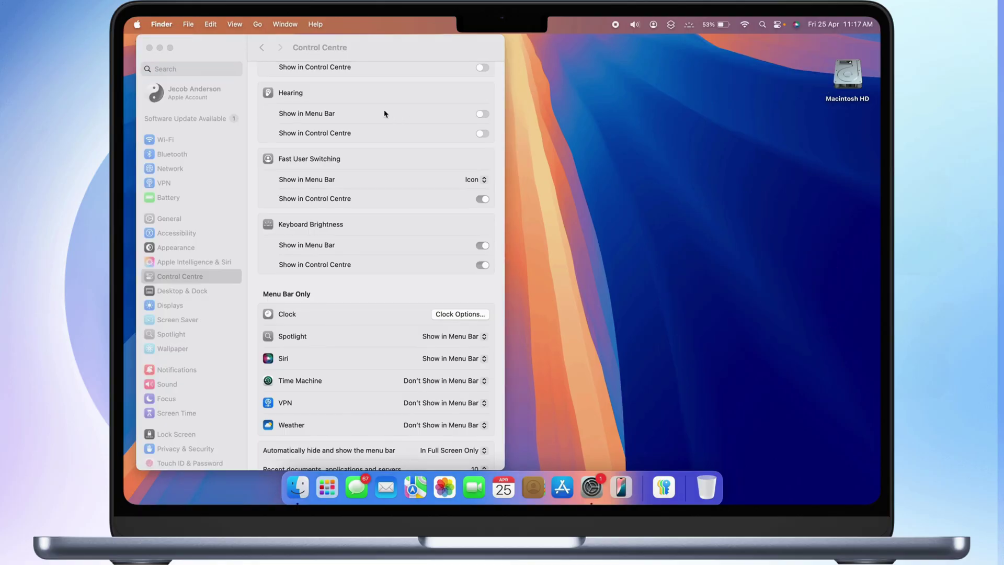
{"action": "left_click", "coordinate": [150, 48]}
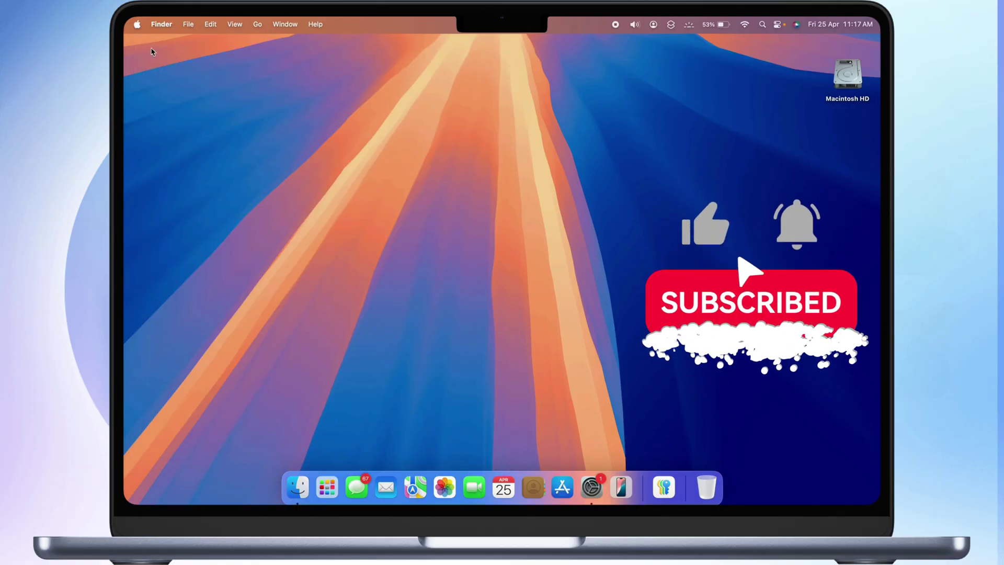